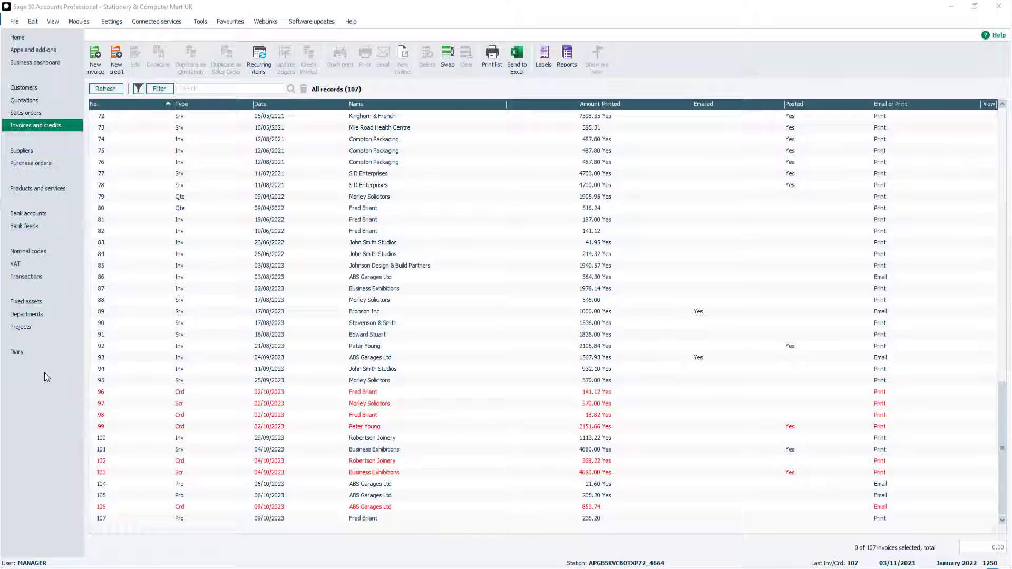
Post ABS Garages Ltd invoice 93 with Update ledgers, using Preview output, and close the report.
{"action": "left_click", "coordinate": [121, 357]}
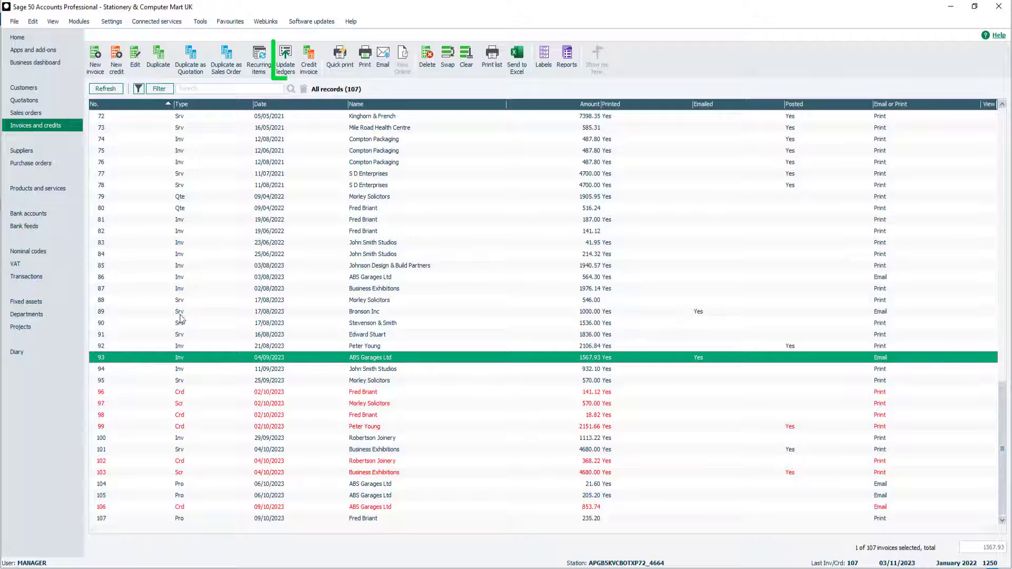
{"action": "left_click", "coordinate": [287, 63]}
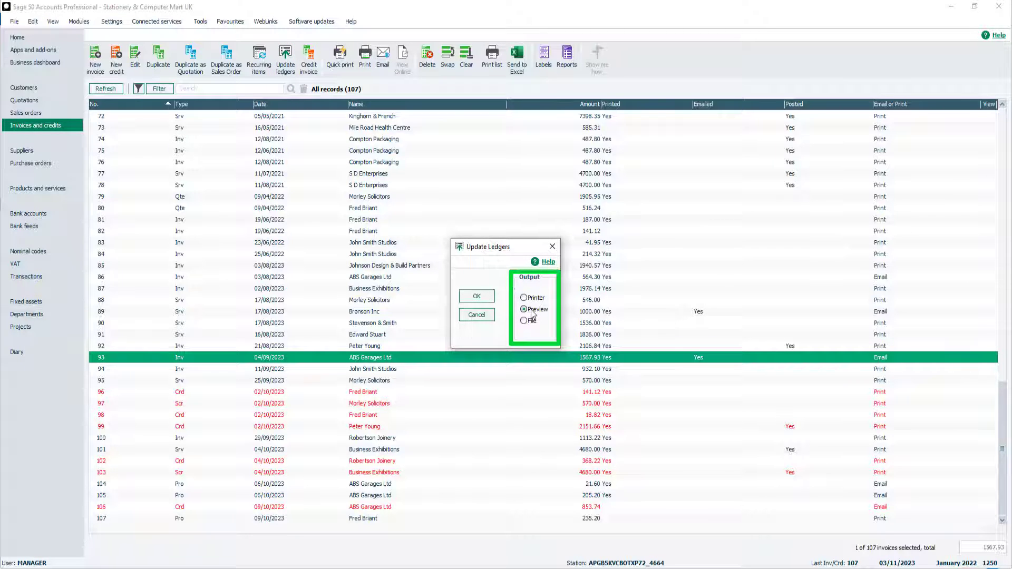
{"action": "left_click", "coordinate": [477, 296]}
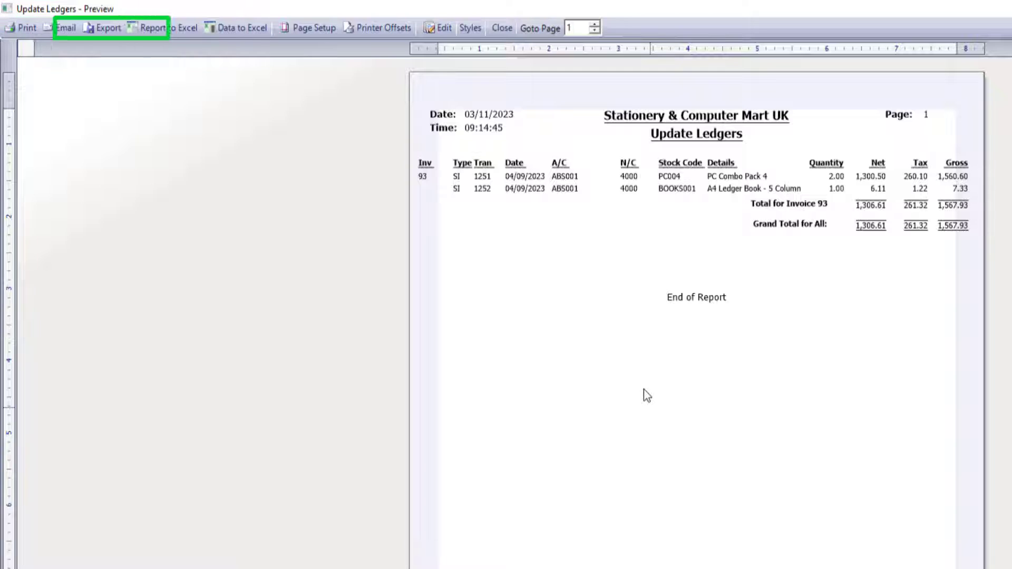
{"action": "left_click", "coordinate": [502, 27]}
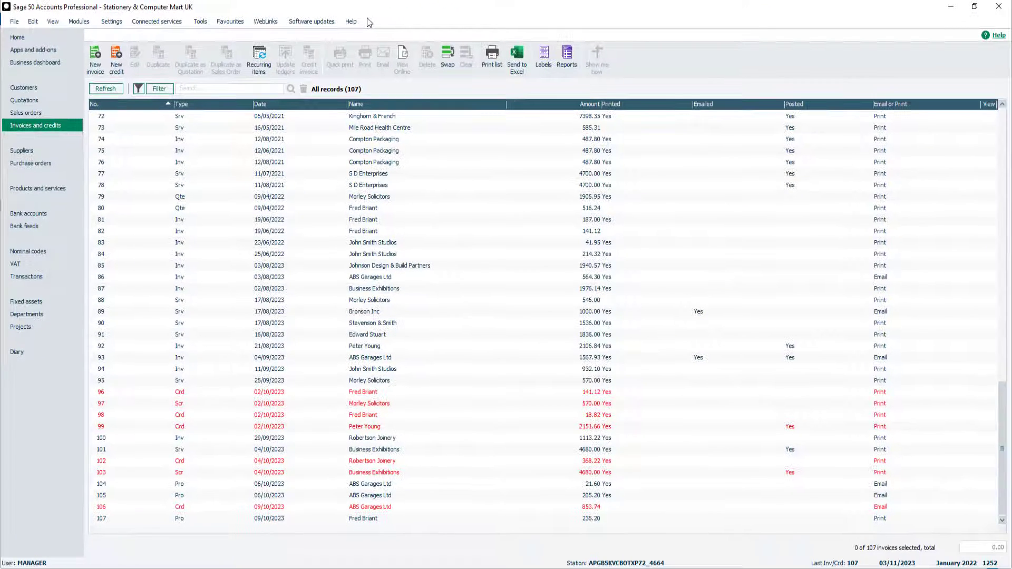
Check the posted status of invoice 93 and look up its entries in the transactions list.
{"action": "left_click", "coordinate": [389, 357]}
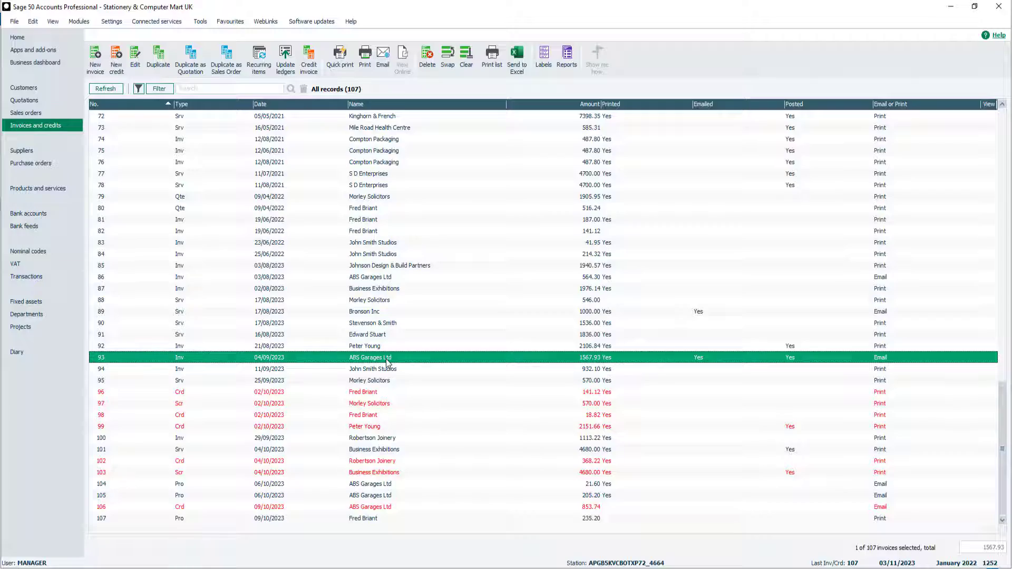
{"action": "left_click", "coordinate": [60, 278]}
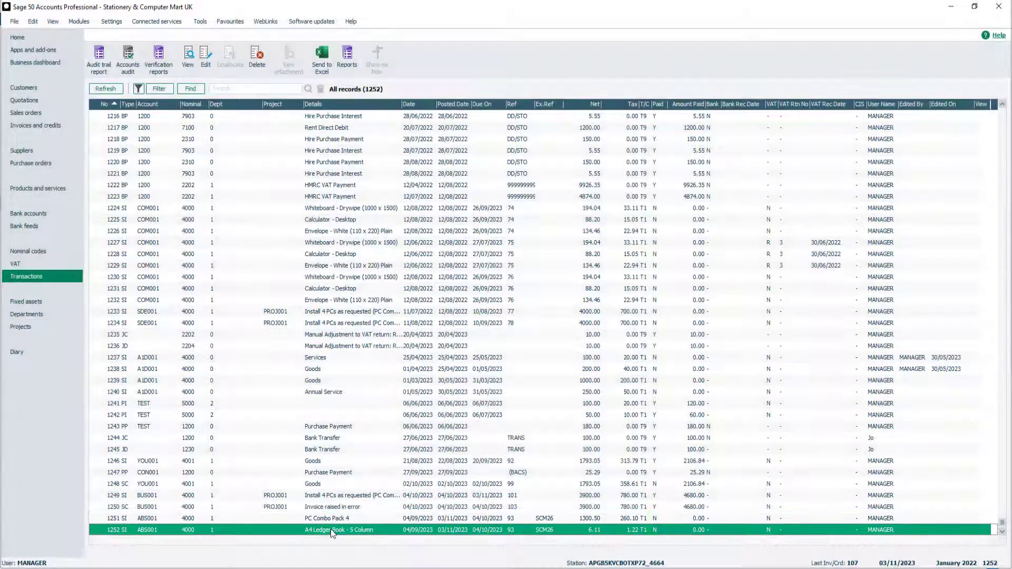
Open the original invoice 93 from ABS Garages Ltd's customer activity, then close the invoice and the customer record.
{"action": "left_click", "coordinate": [64, 93]}
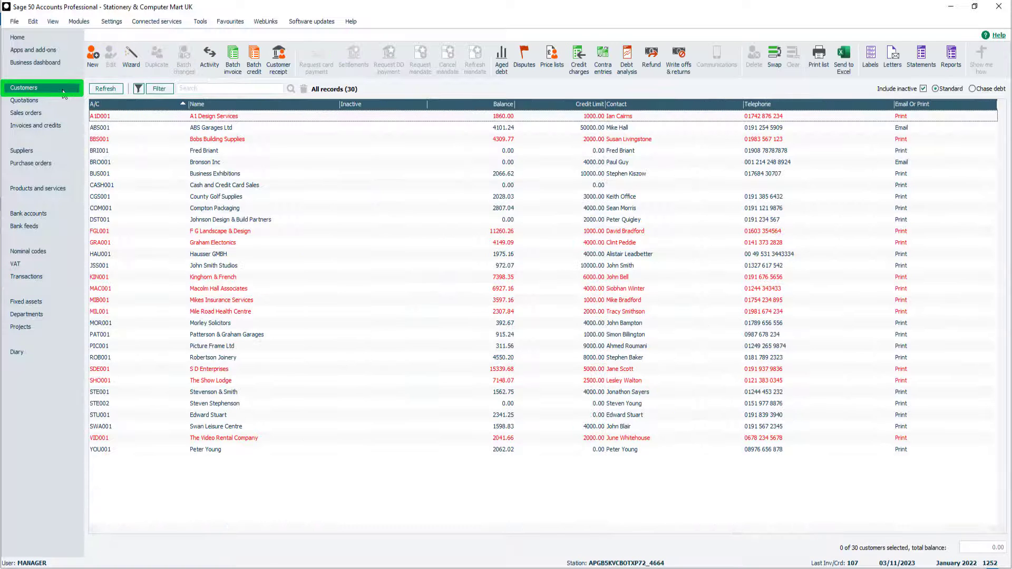
{"action": "double_click", "coordinate": [116, 127]}
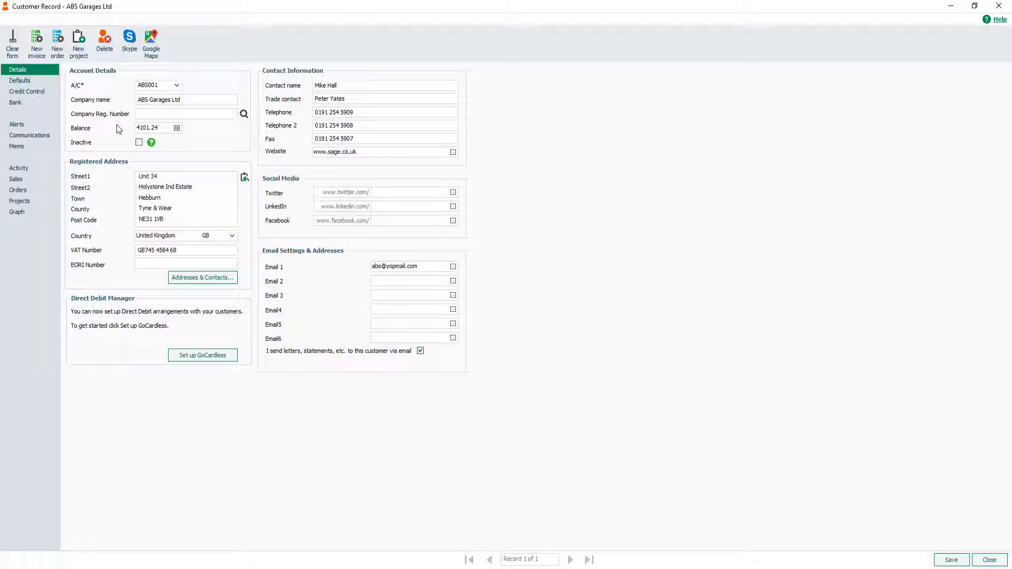
{"action": "left_click", "coordinate": [24, 168]}
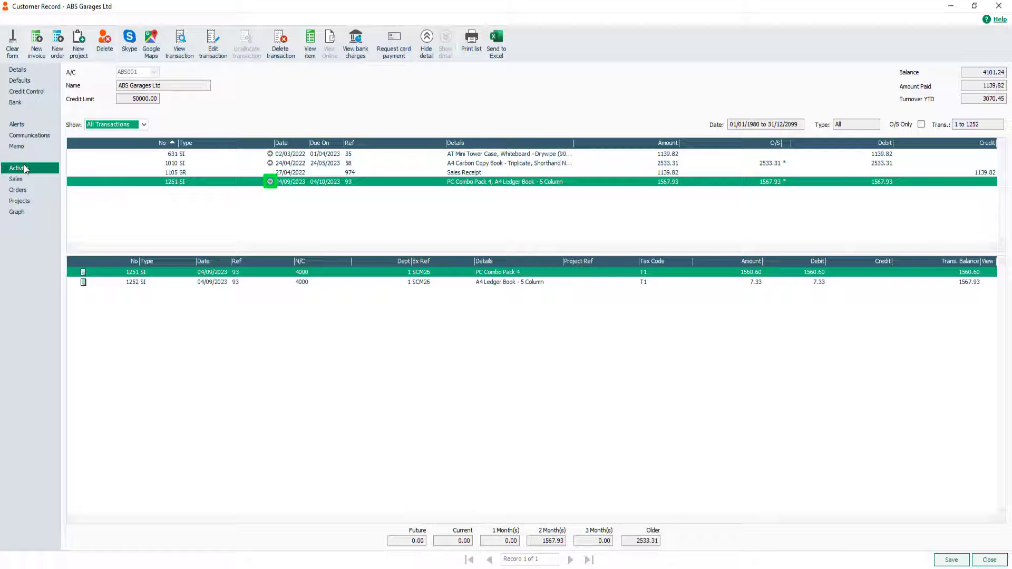
{"action": "left_click", "coordinate": [270, 182]}
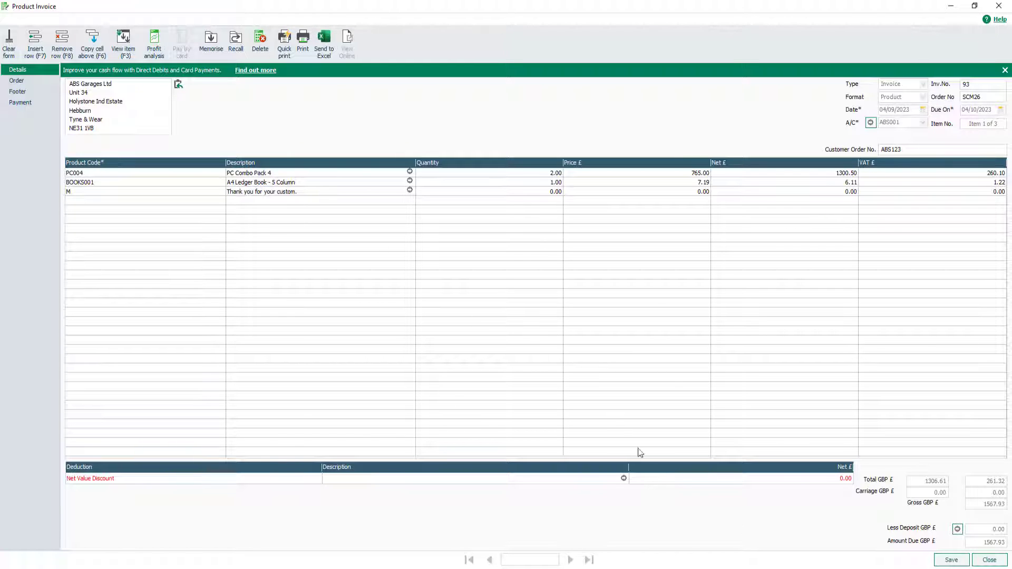
{"action": "left_click", "coordinate": [996, 563]}
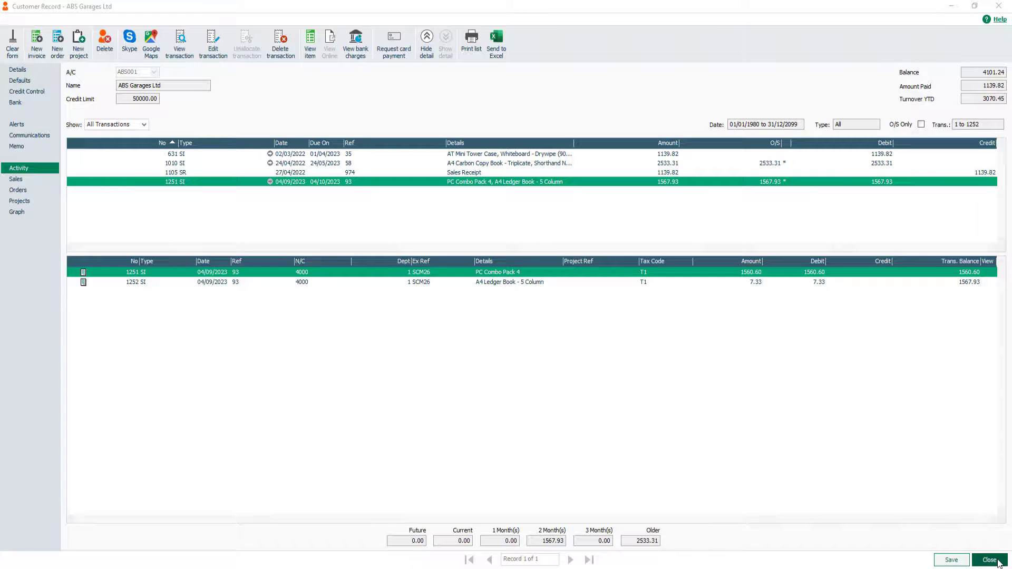
{"action": "left_click", "coordinate": [990, 560]}
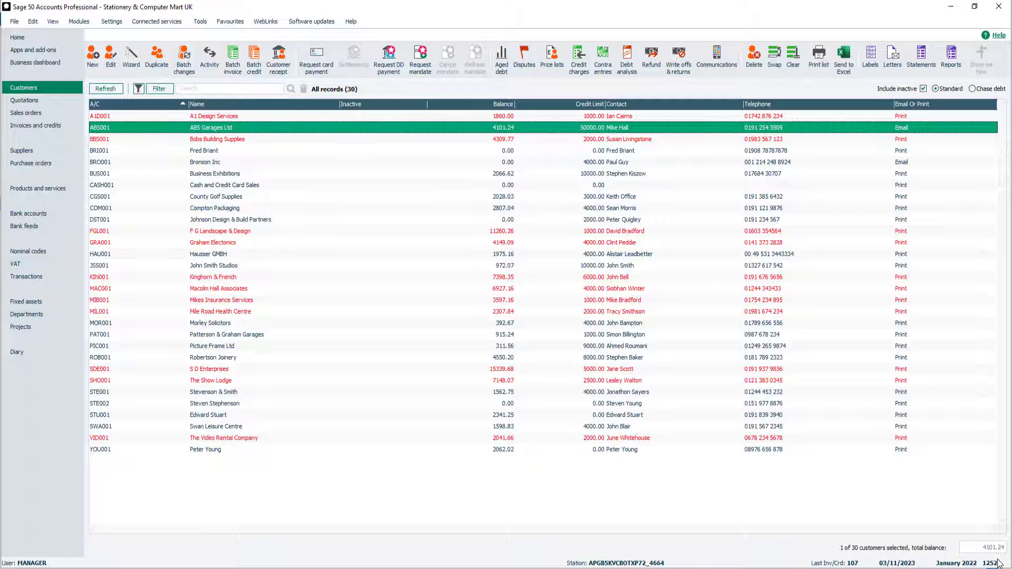
Open the product record for A4 Ledger Book - 5 Column and examine its activity for Goods Out and Goods Returned entries.
{"action": "left_click", "coordinate": [49, 190]}
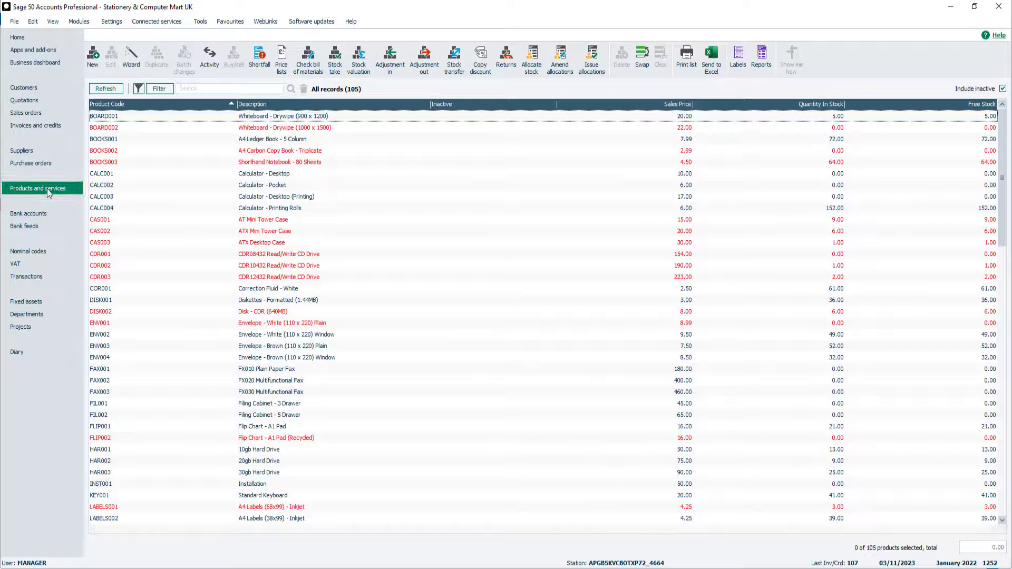
{"action": "double_click", "coordinate": [222, 138]}
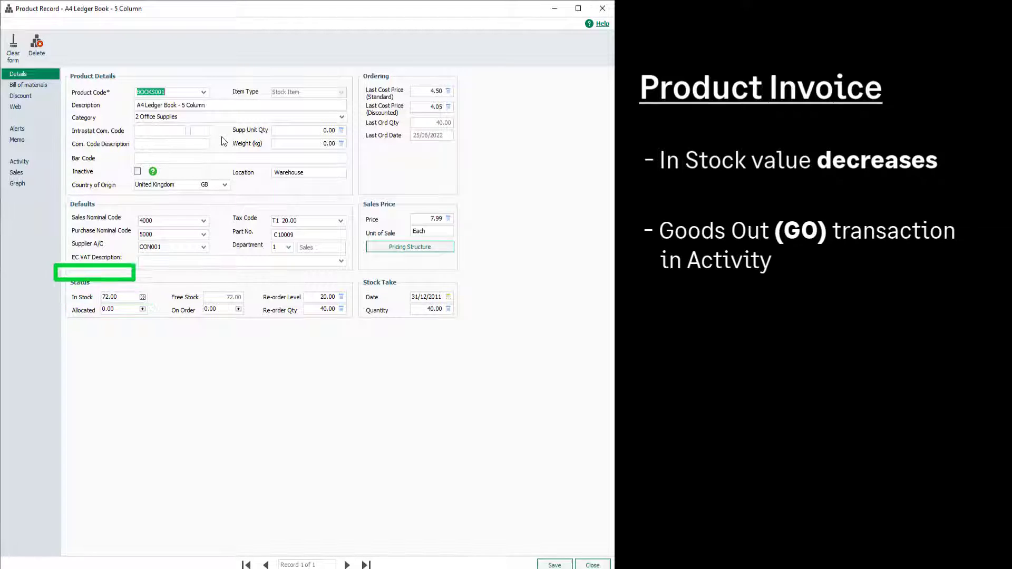
{"action": "left_click", "coordinate": [38, 162]}
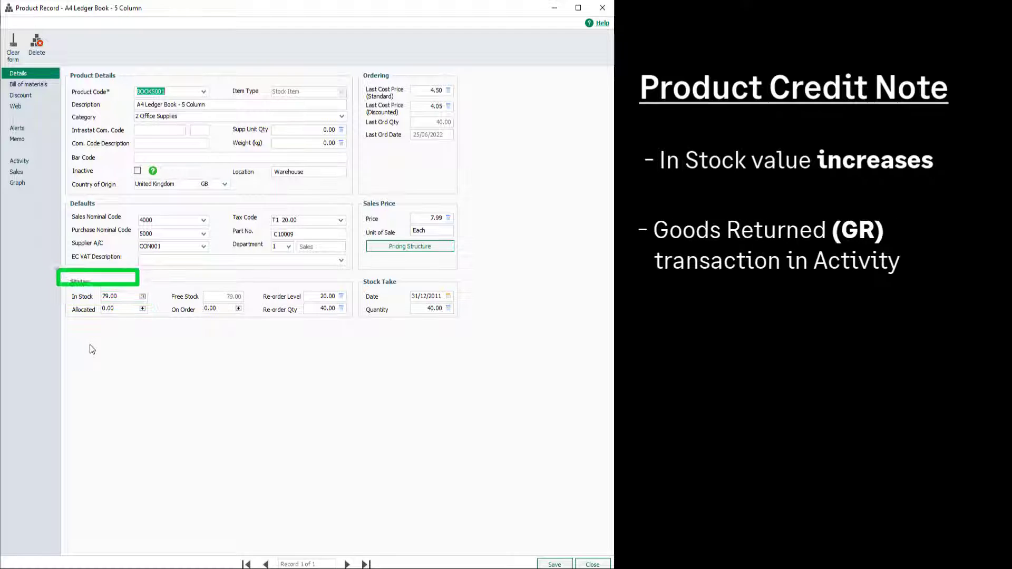
{"action": "left_click", "coordinate": [31, 160]}
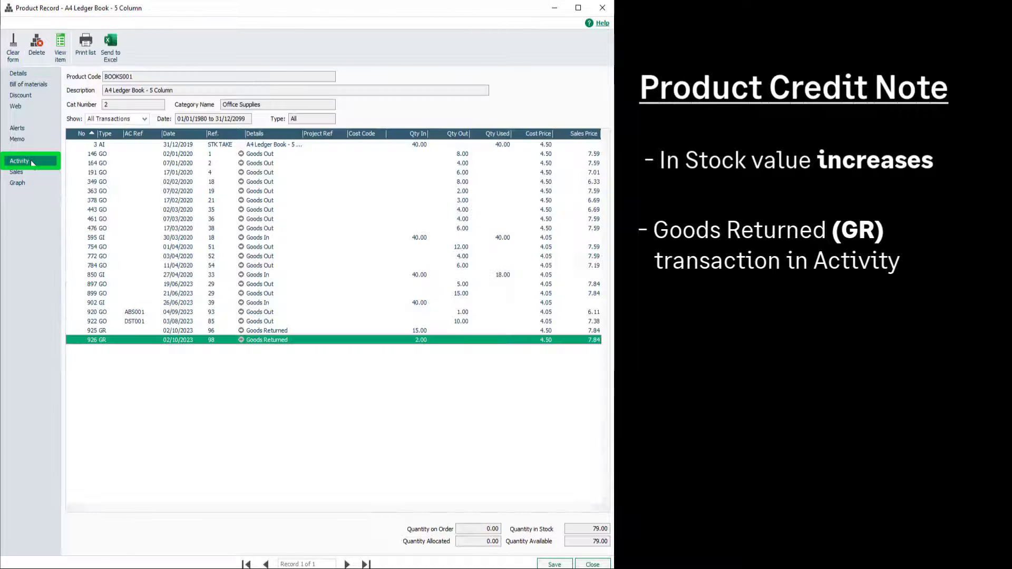
{"action": "left_click", "coordinate": [116, 331]}
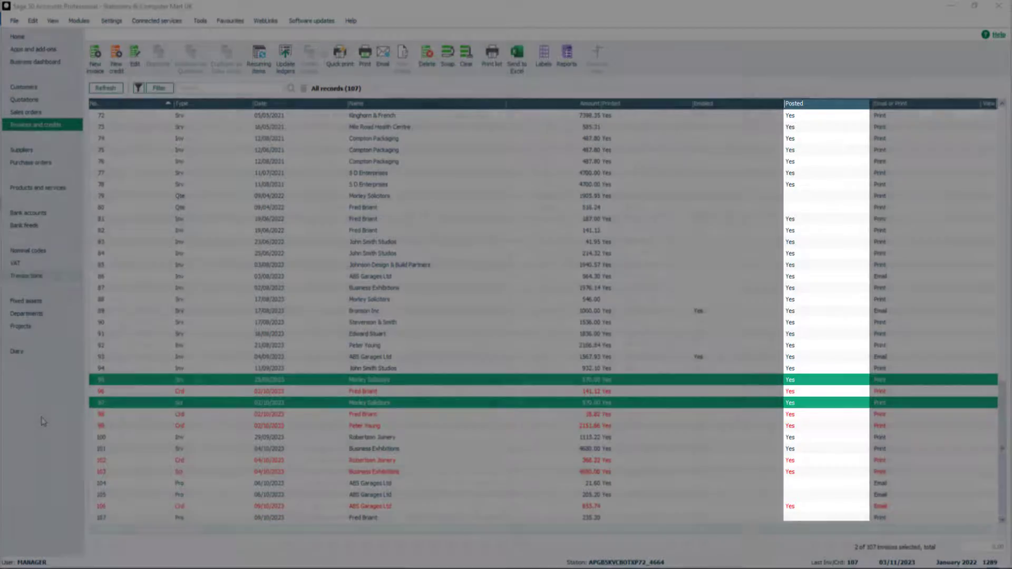
Examine the transactions list and Morley Solicitors' customer activity for Annual Service invoice 95 and credit note 97.
{"action": "left_click", "coordinate": [64, 276]}
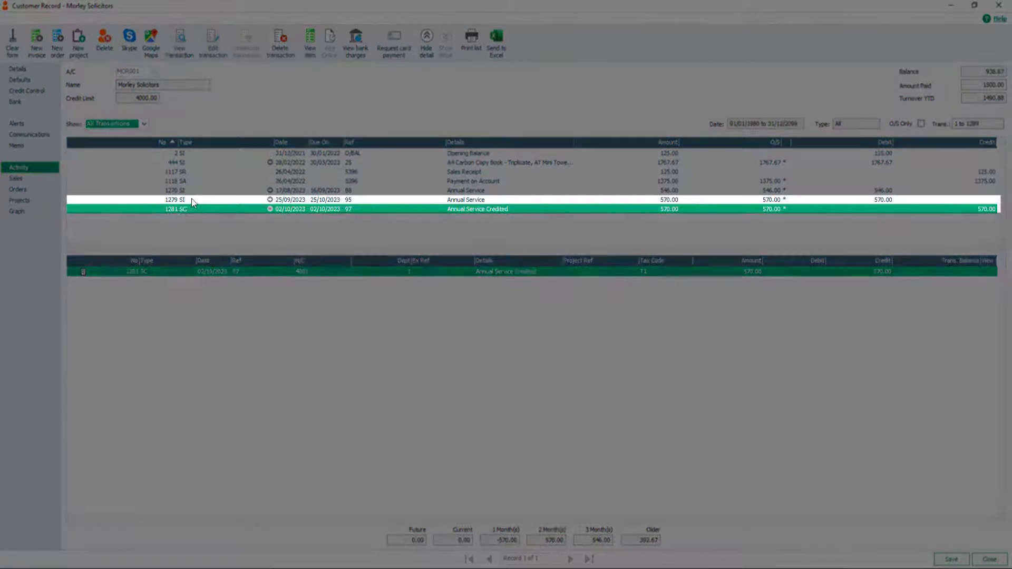
{"action": "left_click", "coordinate": [192, 199]}
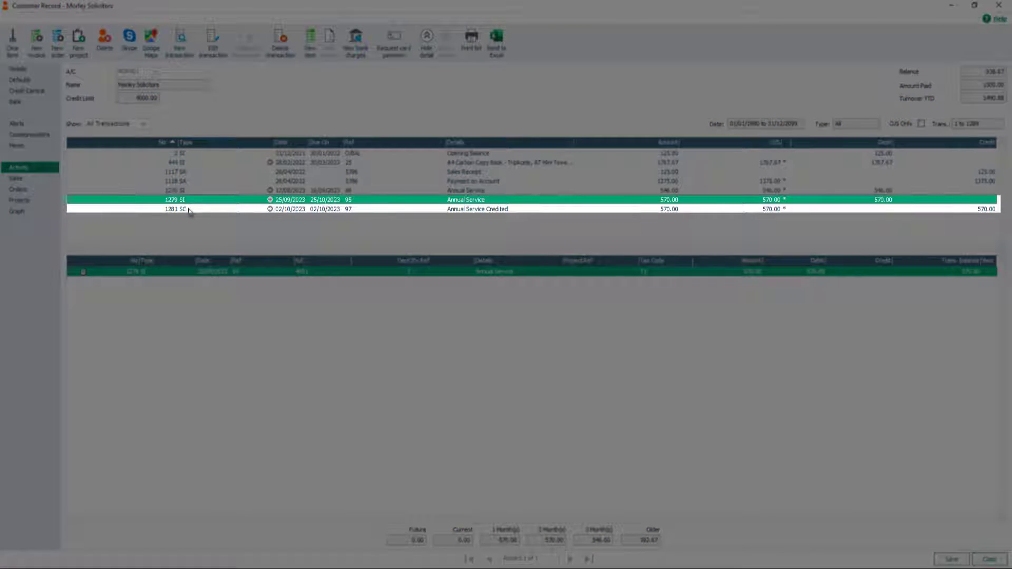
{"action": "left_click", "coordinate": [189, 209]}
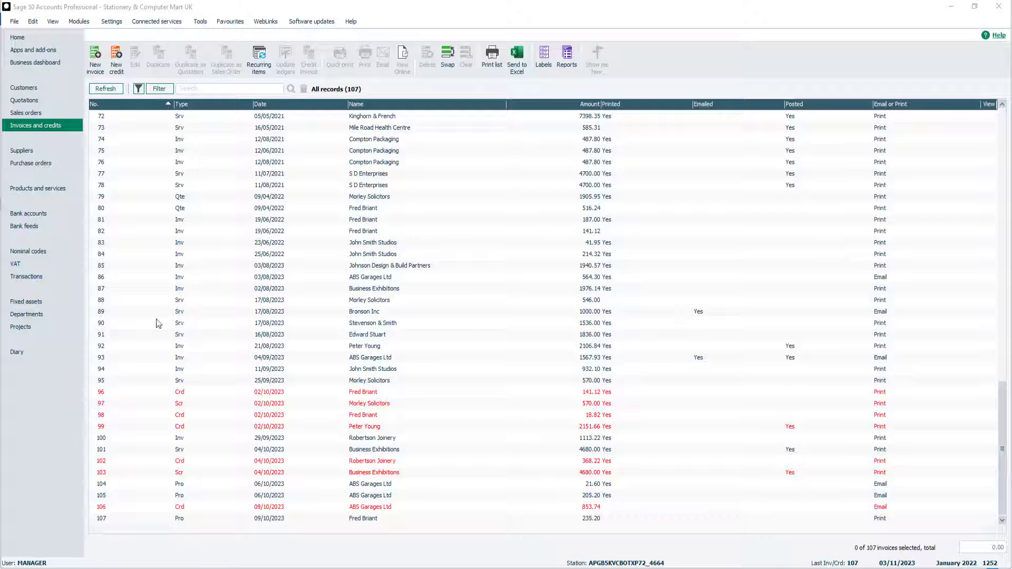
Select the consecutive records 80 to 88 in the invoices and credits list.
{"action": "left_click", "coordinate": [363, 208]}
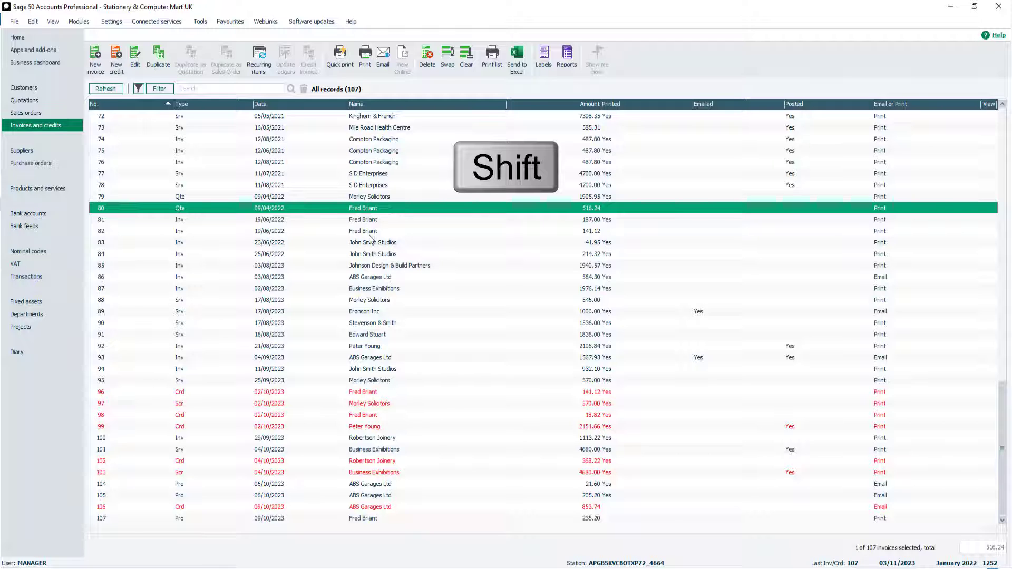
{"action": "left_click", "coordinate": [375, 301], "text": "shift"}
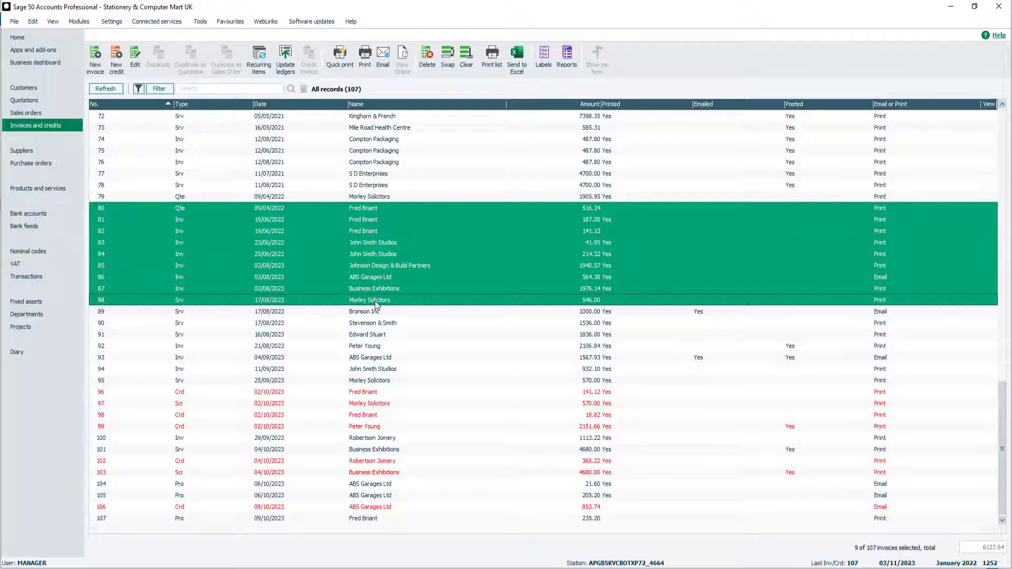
Select only the separate invoices 81, 84 and 88, then clear the selection.
{"action": "left_click", "coordinate": [334, 220]}
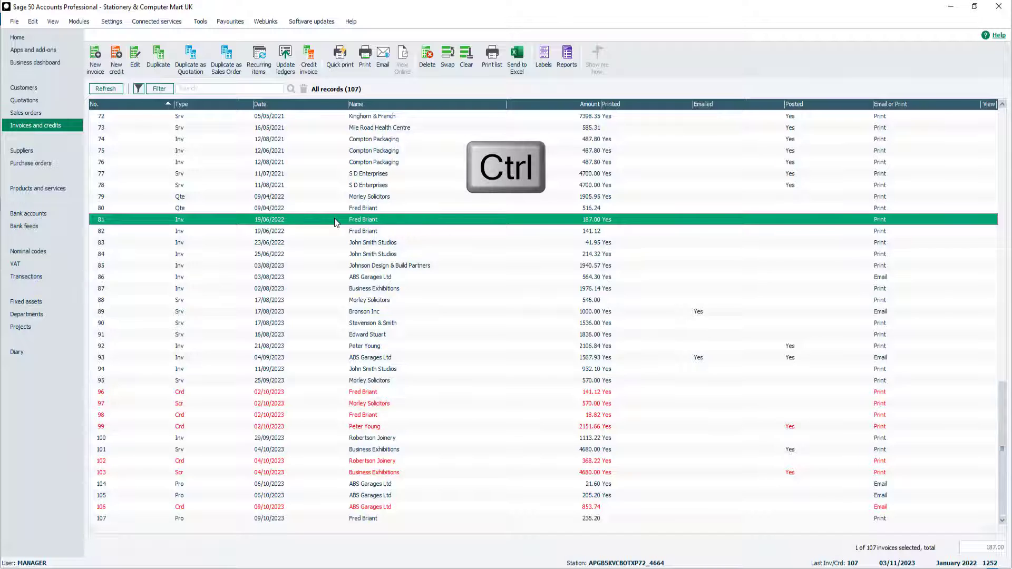
{"action": "left_click", "coordinate": [322, 257], "text": "ctrl"}
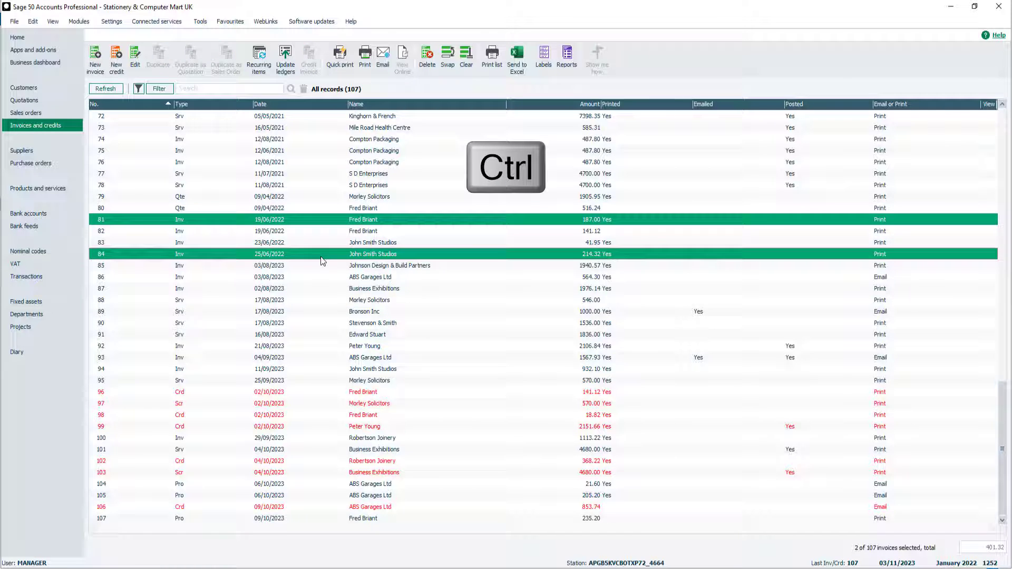
{"action": "left_click", "coordinate": [308, 300], "text": "ctrl"}
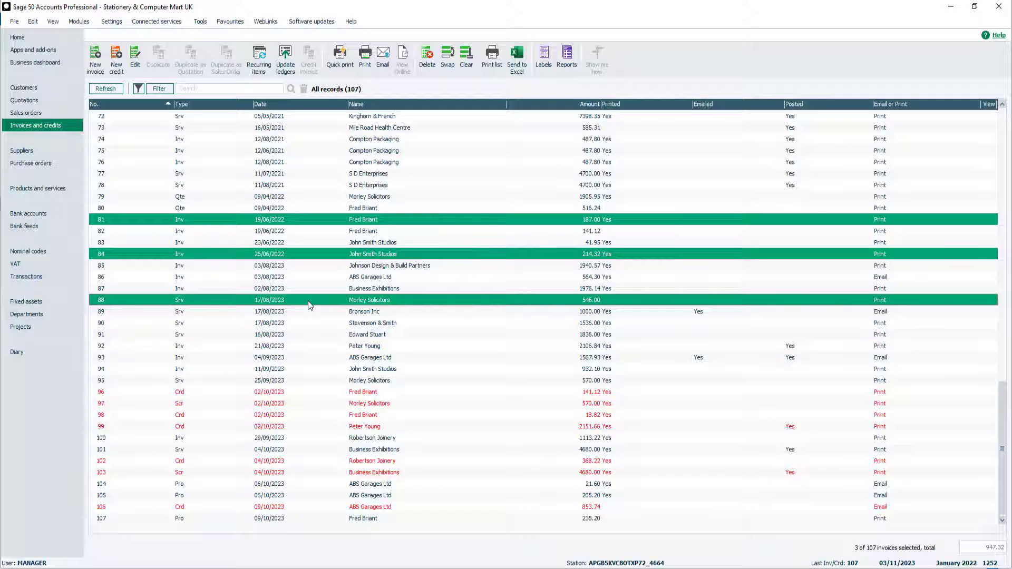
{"action": "left_click", "coordinate": [464, 67]}
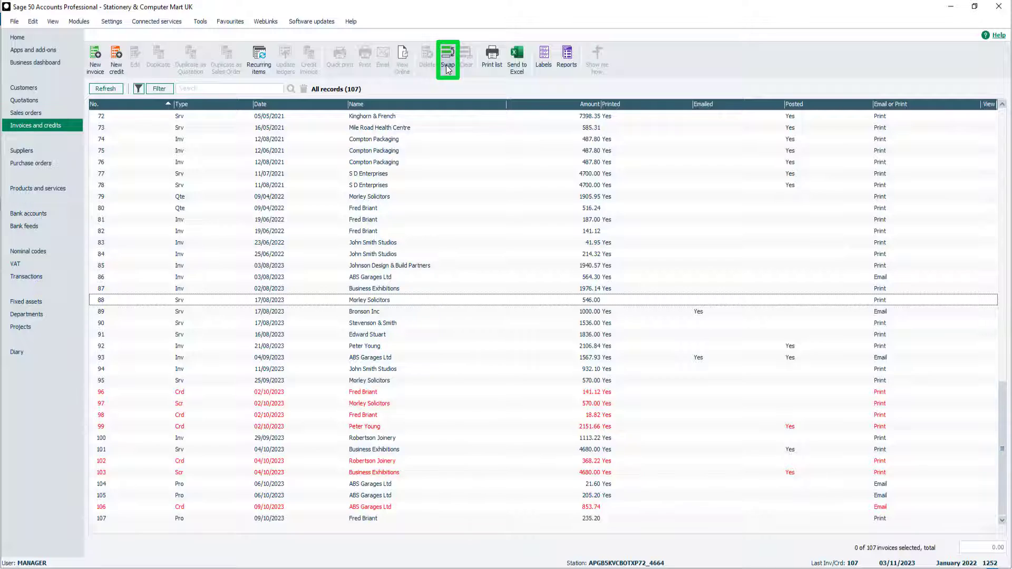
Select all invoices and credits with Swap, update the ledgers with Preview output, and review and close the report.
{"action": "left_click", "coordinate": [448, 68]}
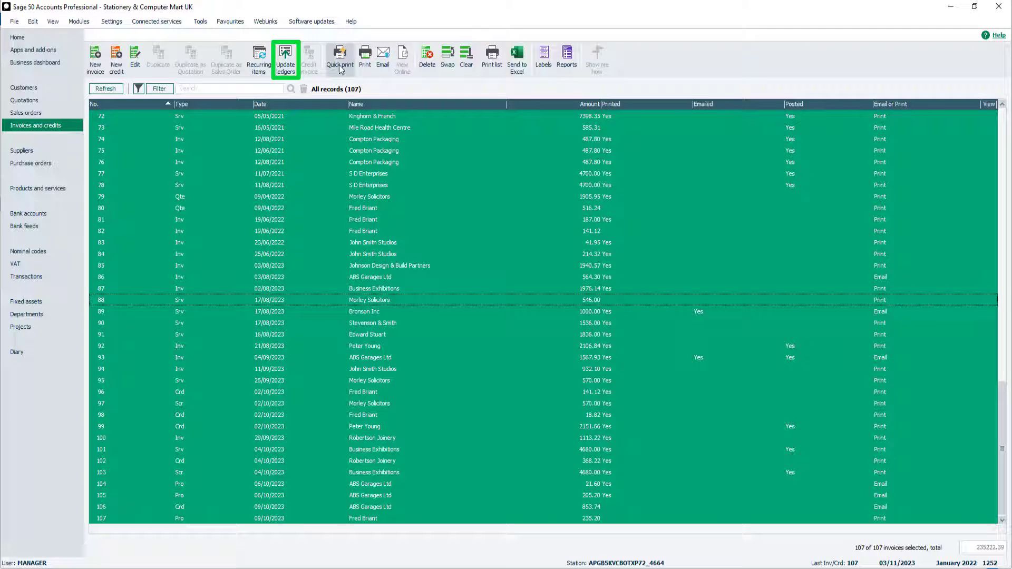
{"action": "left_click", "coordinate": [284, 67]}
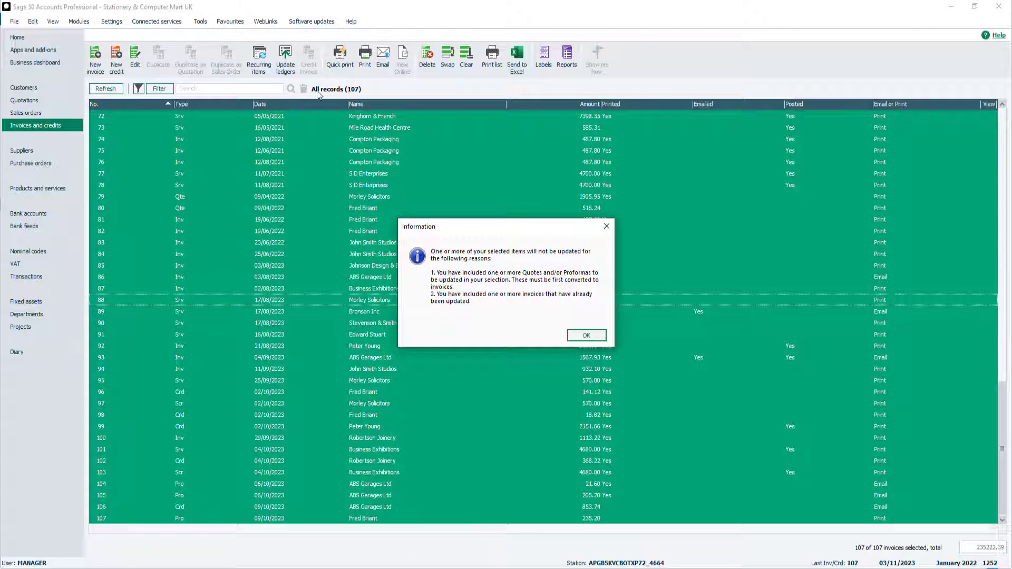
{"action": "left_click", "coordinate": [586, 336]}
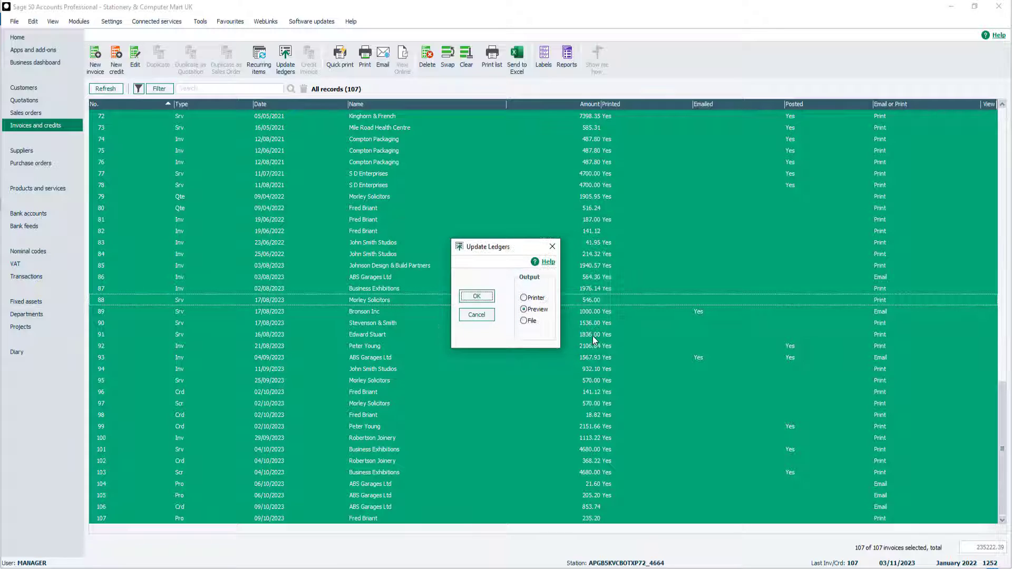
{"action": "left_click", "coordinate": [535, 315]}
{"action": "left_click", "coordinate": [470, 298]}
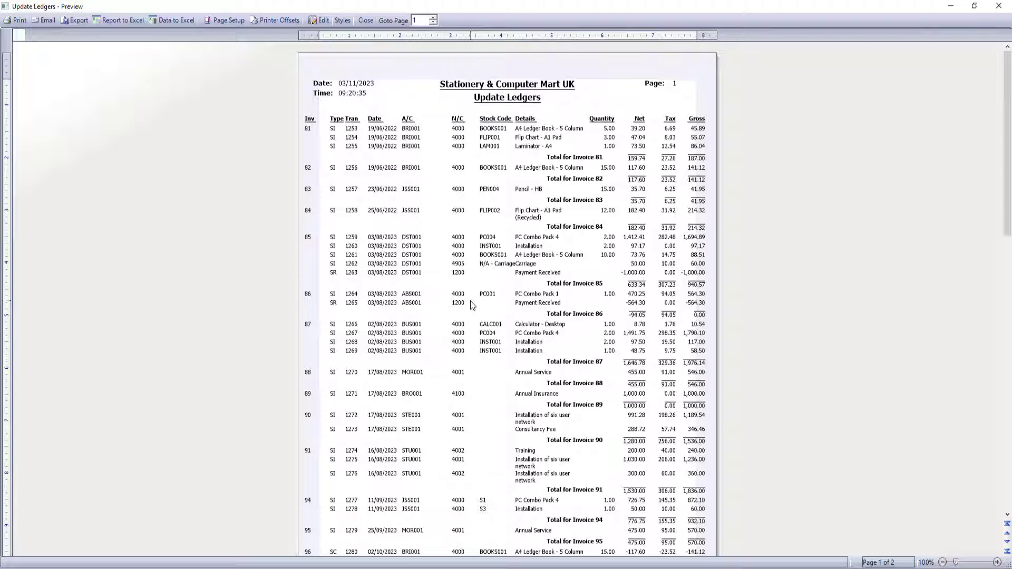
{"action": "scroll", "coordinate": [472, 305], "scroll_direction": "down", "scroll_amount": 10}
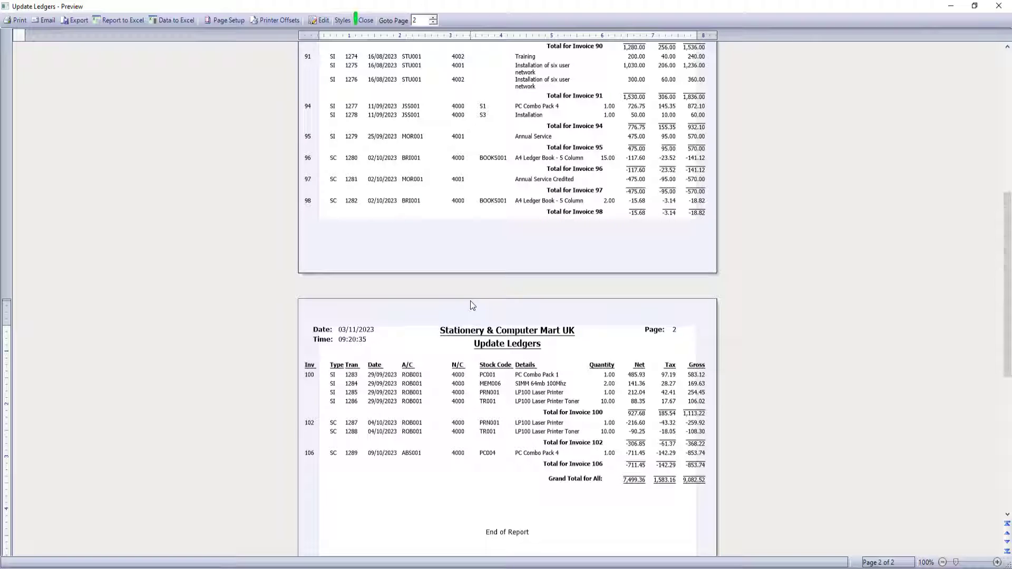
{"action": "left_click", "coordinate": [365, 21]}
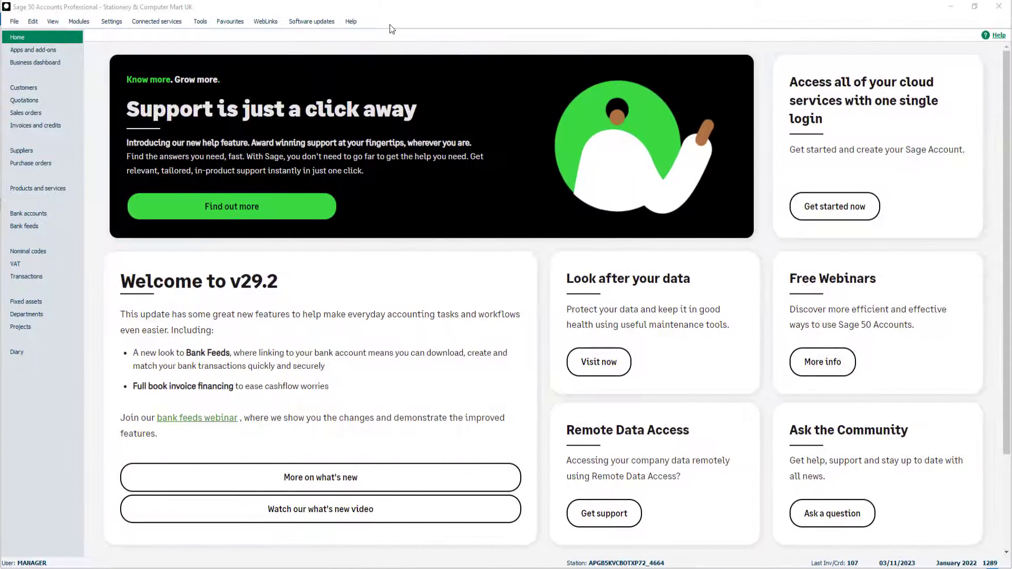
Open the Update ledgers settings in the Invoice and Order Defaults.
{"action": "left_click", "coordinate": [111, 23]}
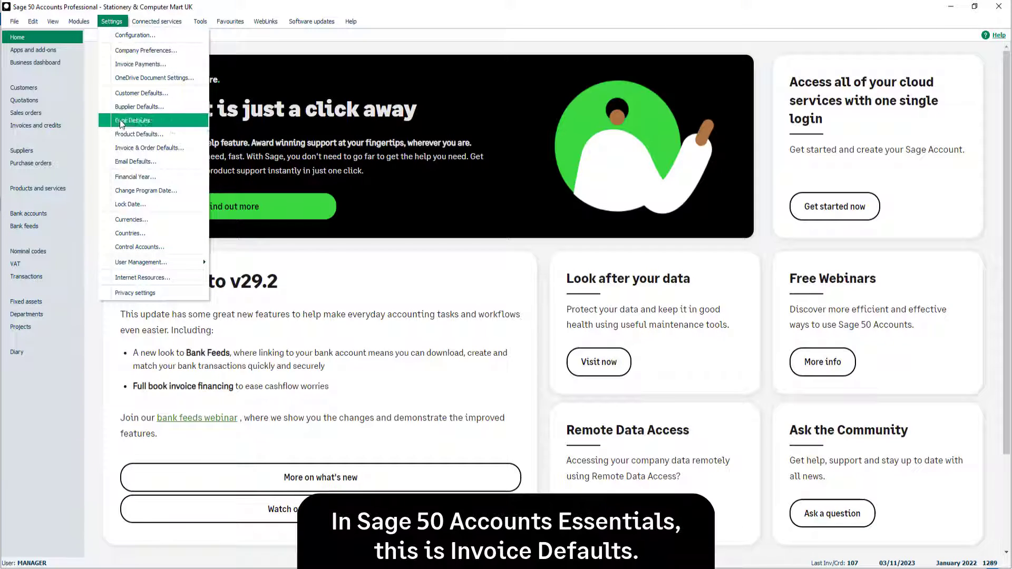
{"action": "left_click", "coordinate": [119, 146]}
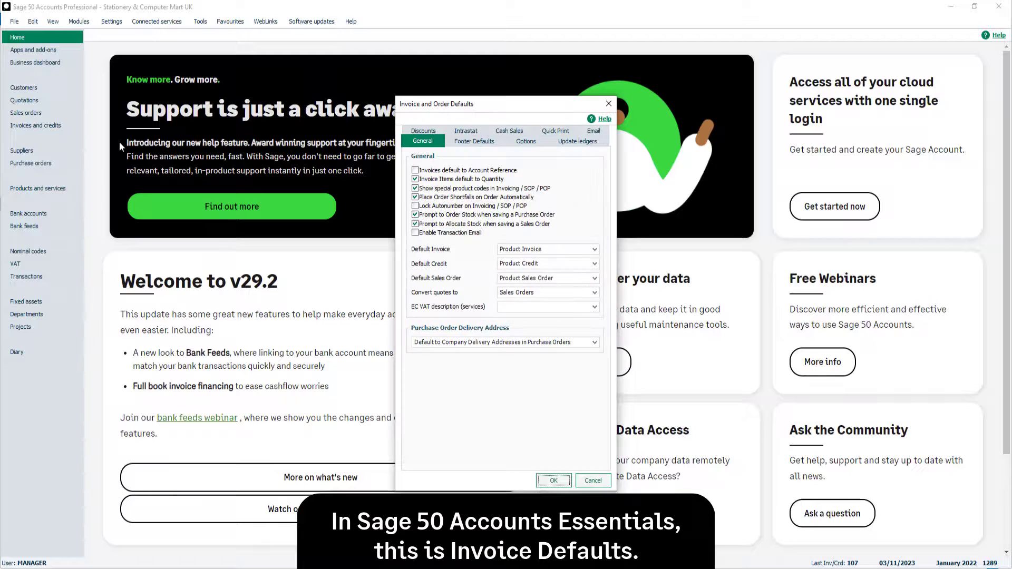
{"action": "left_click", "coordinate": [576, 141]}
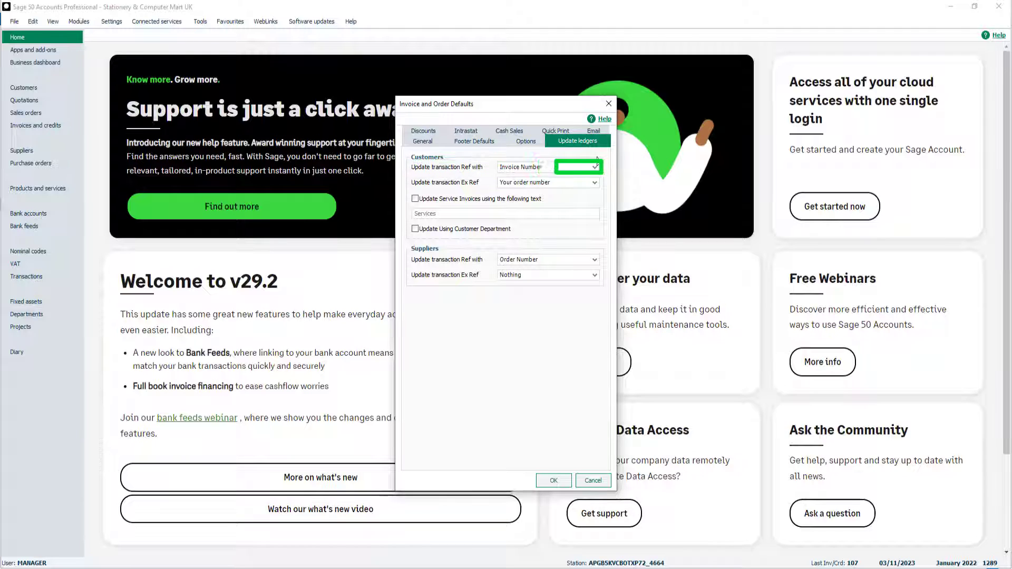
Review the available choices for updating the customer transaction Ref and Ex Ref, keeping Invoice Number and Your order number.
{"action": "left_click", "coordinate": [595, 168]}
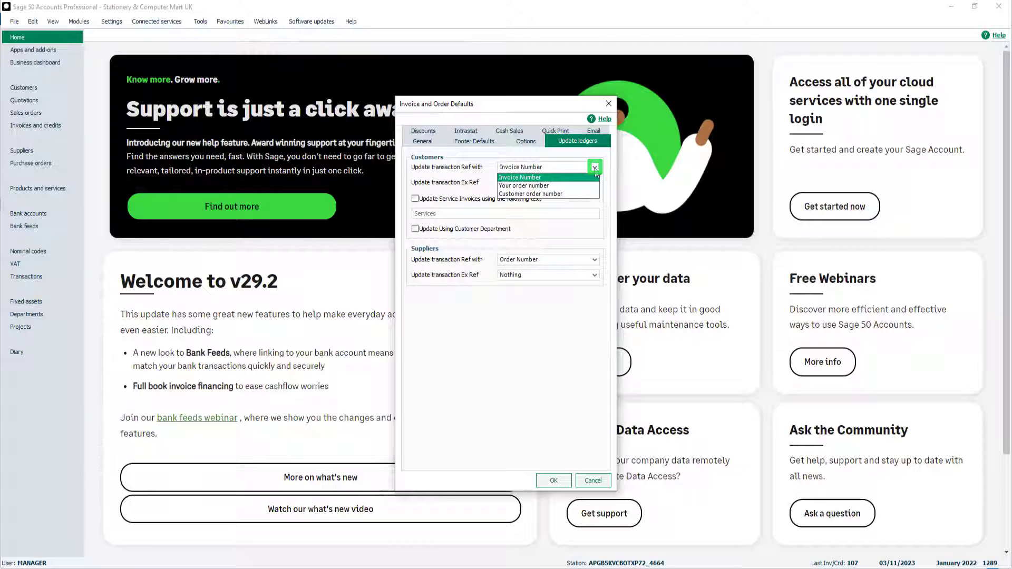
{"action": "left_click", "coordinate": [596, 171]}
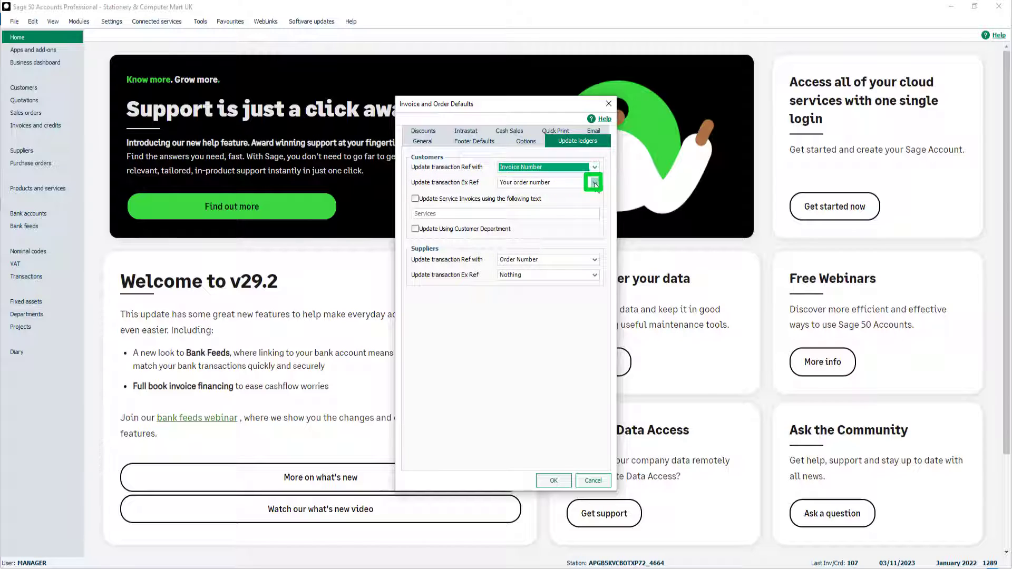
{"action": "left_click", "coordinate": [594, 182]}
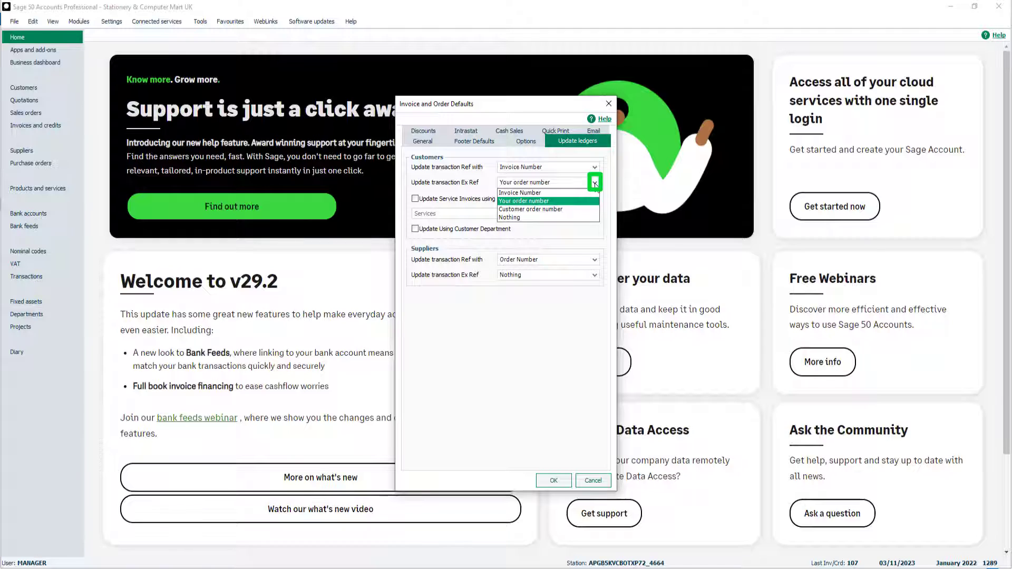
{"action": "left_click", "coordinate": [594, 183]}
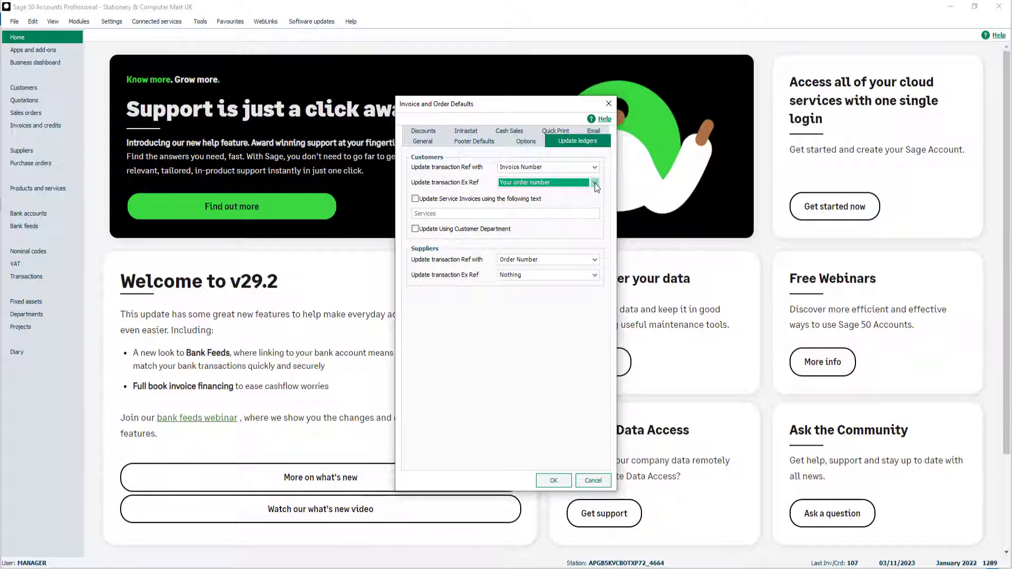
Enable updating service invoices with custom text, set the text to "Services provided", and save the defaults.
{"action": "left_click", "coordinate": [415, 199]}
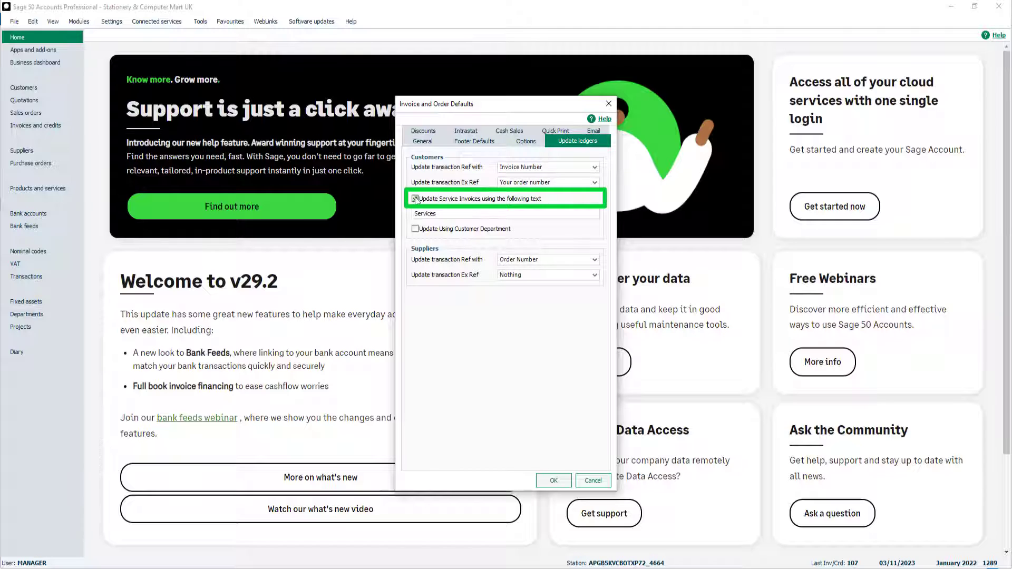
{"action": "left_click", "coordinate": [457, 214]}
{"action": "type", "text": "p"}
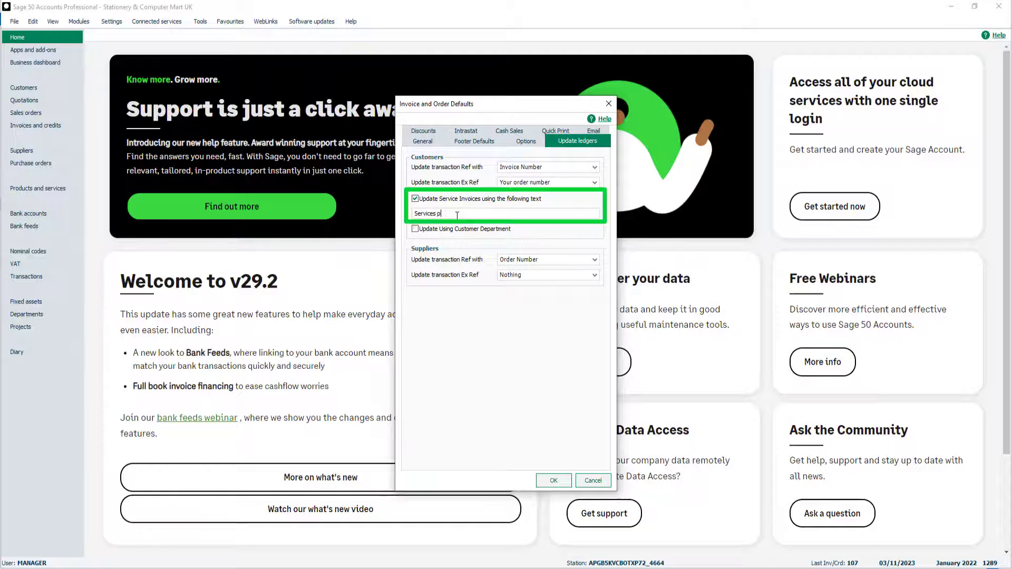
{"action": "type", "text": "rovider"}
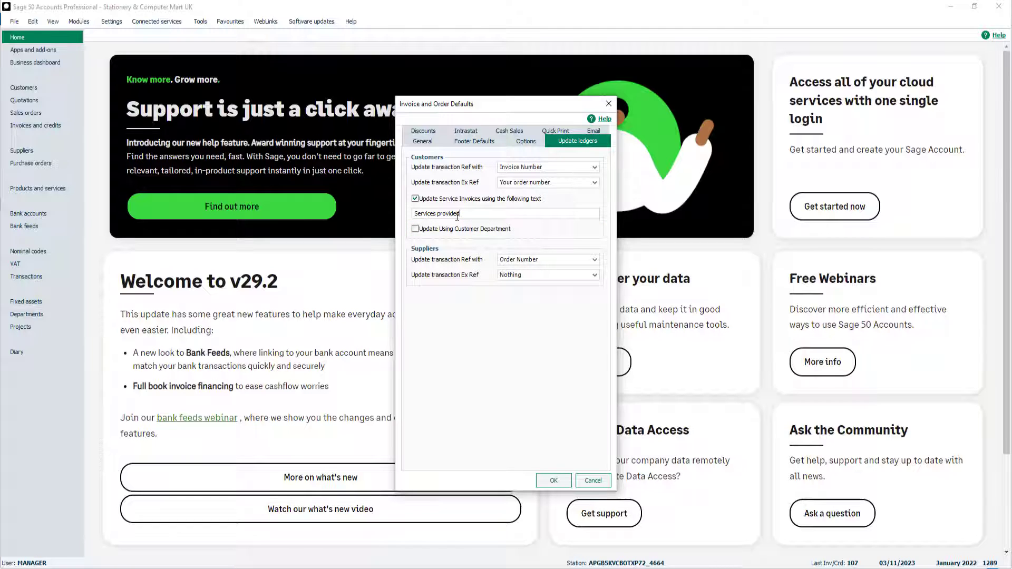
{"action": "left_click", "coordinate": [550, 479]}
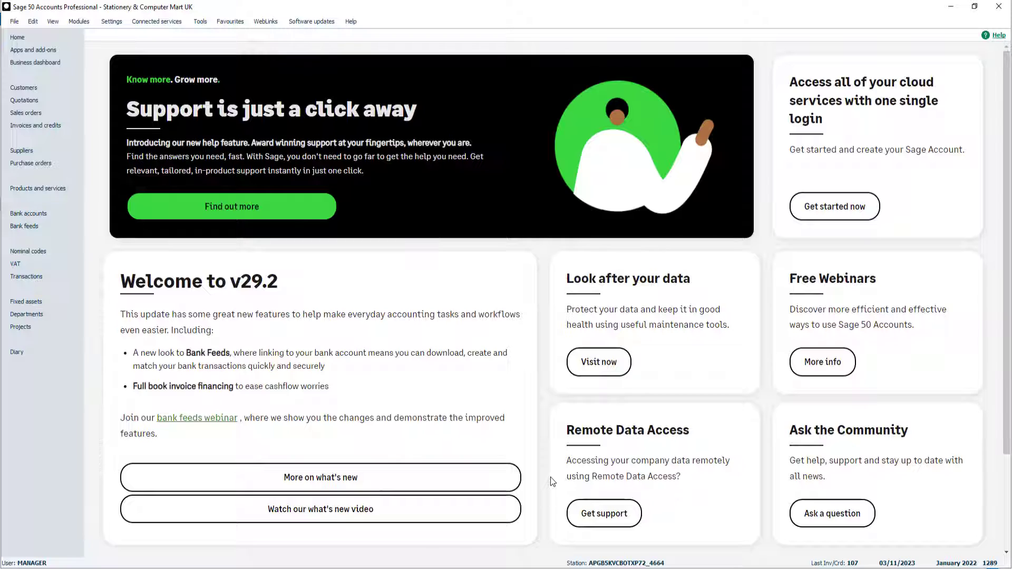